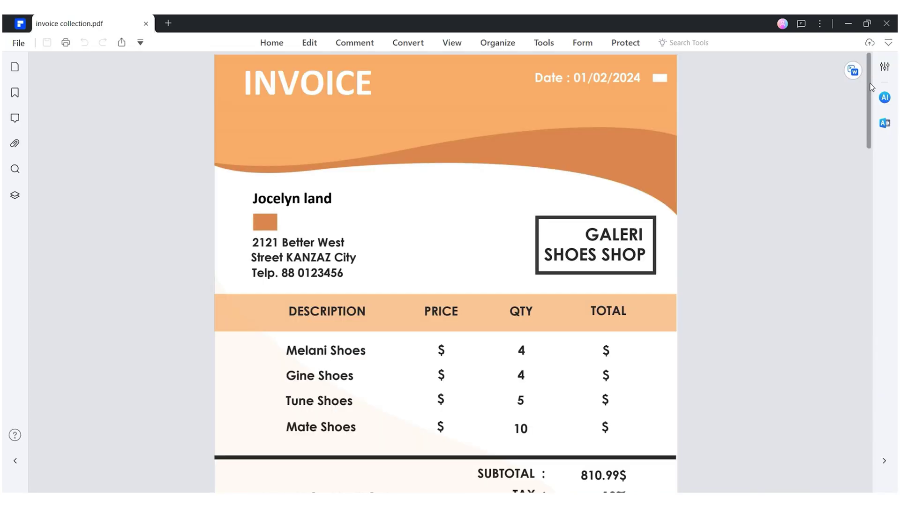
Step: Scroll down the home screen to bring invoice collection.pdf into view
scroll(871, 100, "down", 2)
Step: Scroll through the invoice, then show its pages as Organize thumbnails
left_click_drag(872, 100, 877, 237)
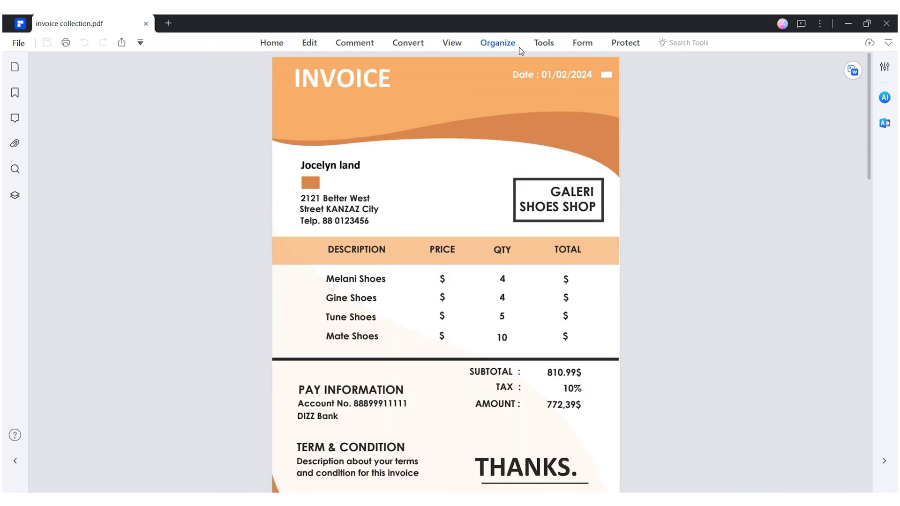
left_click(518, 45)
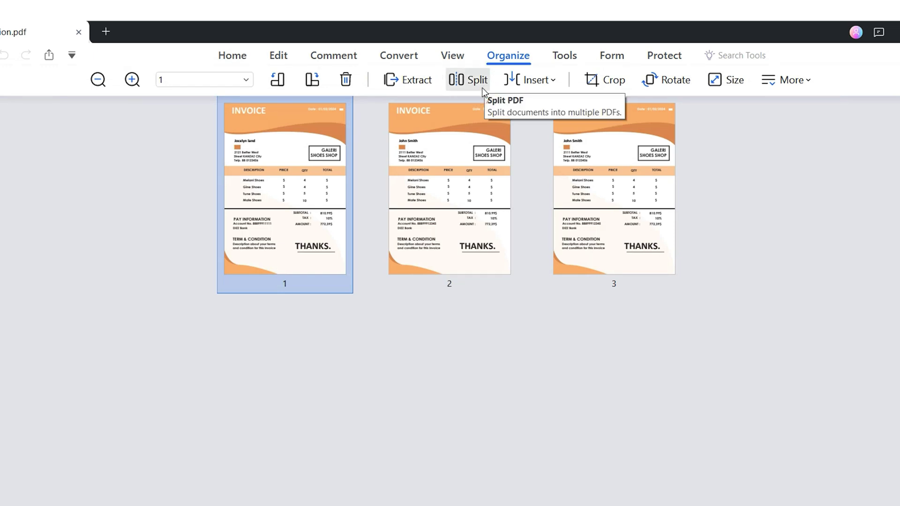
Step: Split invoice collection.pdf at 1 page per file after checking the output folder
left_click(483, 89)
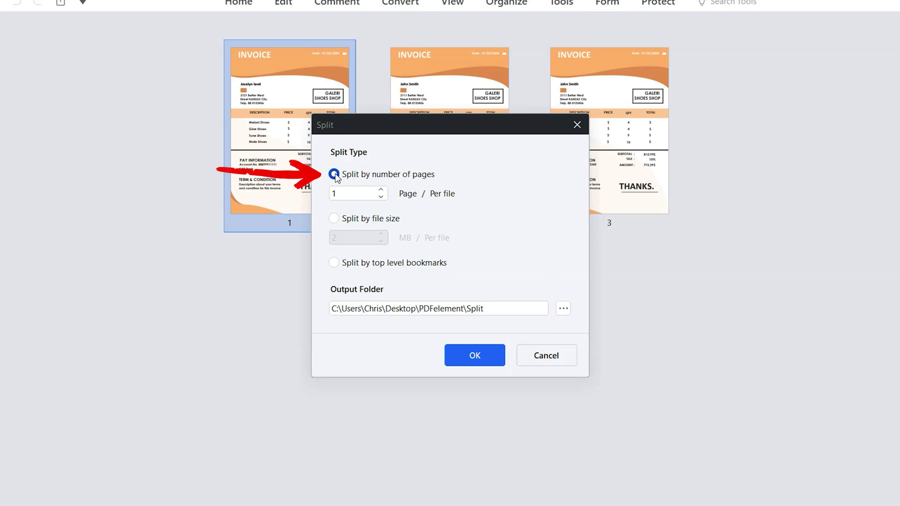
left_click(348, 194)
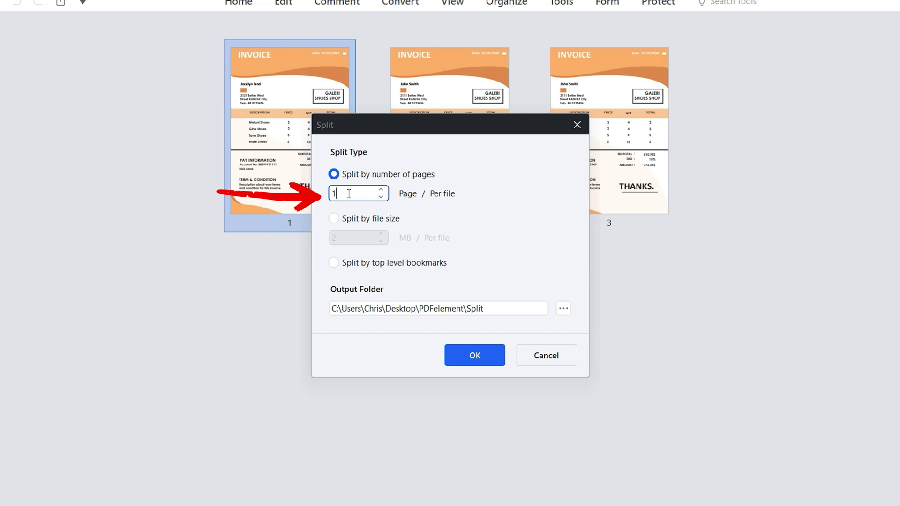
left_click(518, 309)
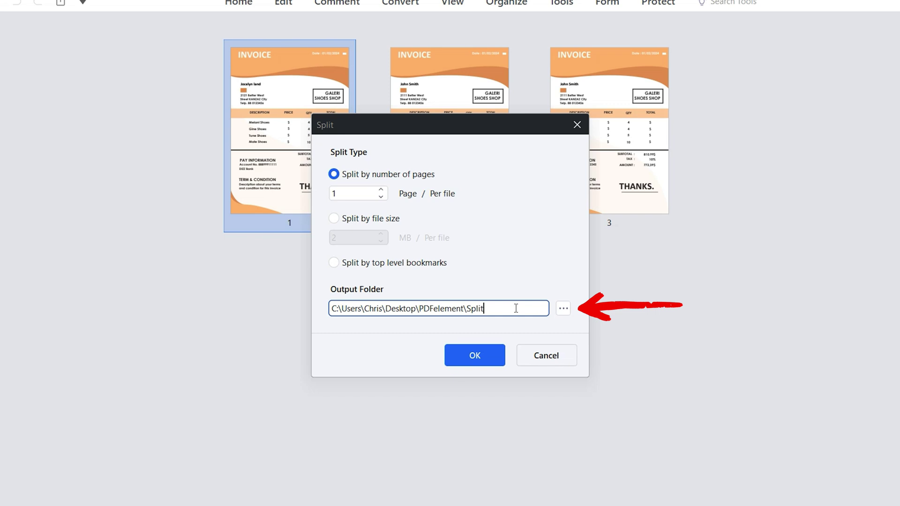
left_click(499, 357)
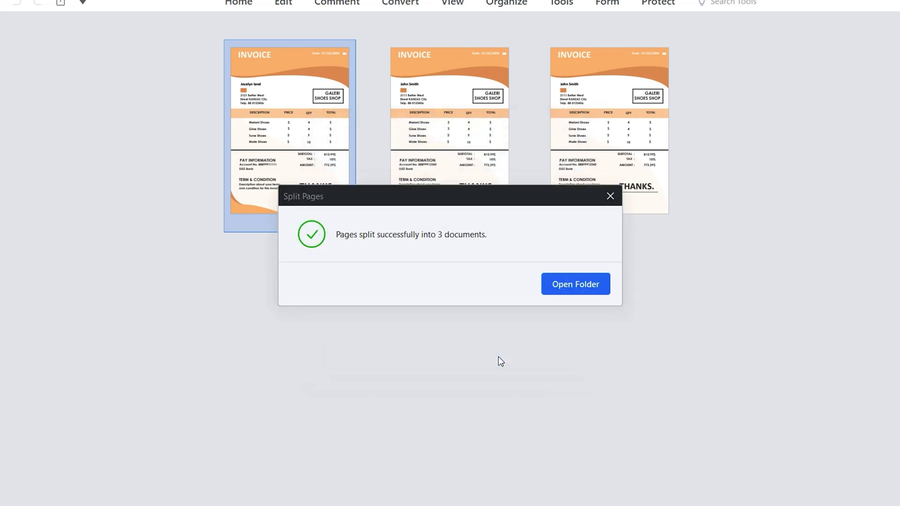
Step: Dismiss the Split Pages success message to return to Recent Files
left_click(569, 285)
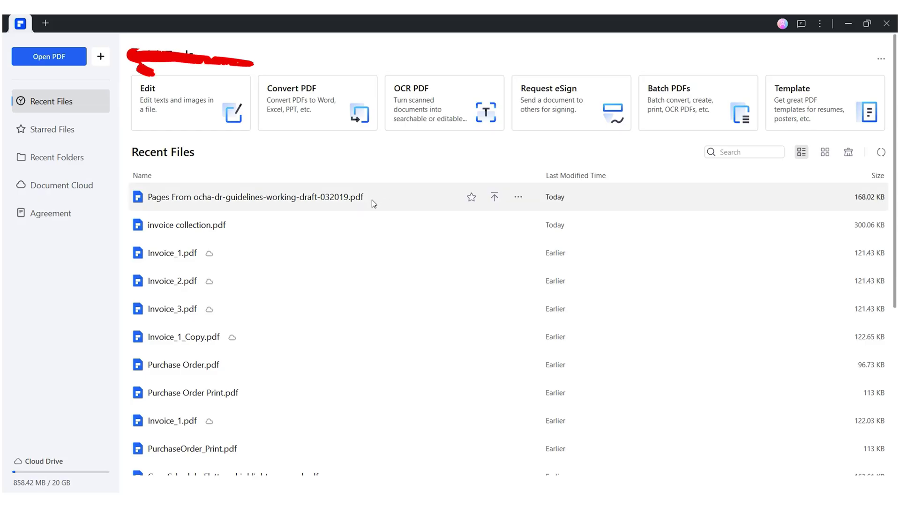
Step: Open the ocha-dr-guidelines PDF from Recent Files as thumbnails and select page 1
double_click(374, 203)
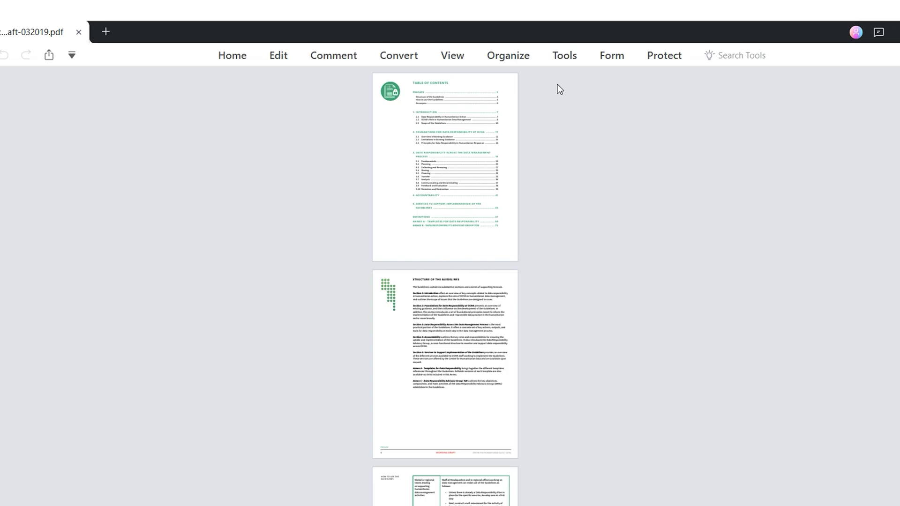
left_click(530, 59)
left_click(257, 308)
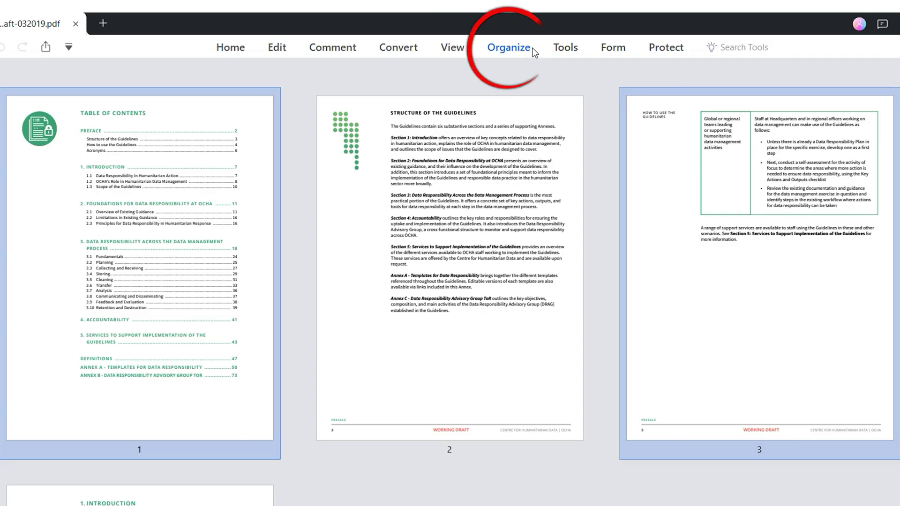
left_click(529, 48)
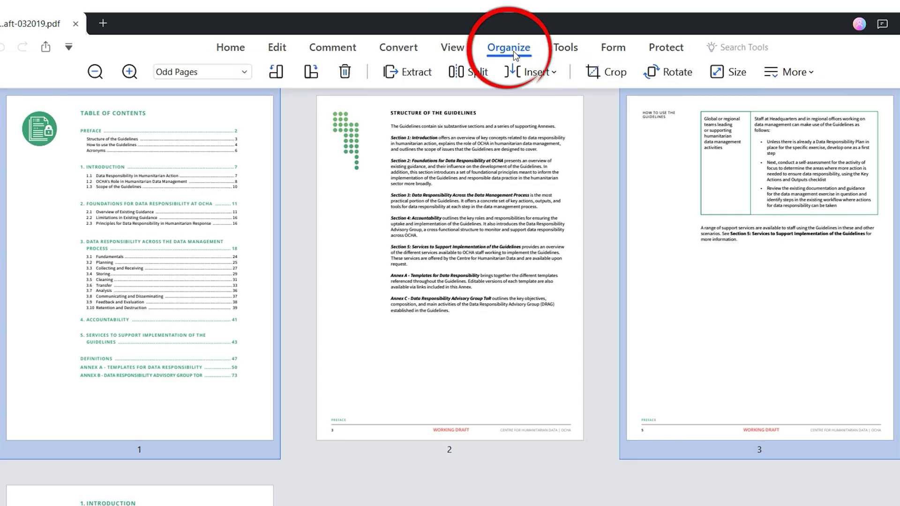
Step: Extract custom page range 1,3 with the All Pages subset into a new document
left_click(424, 79)
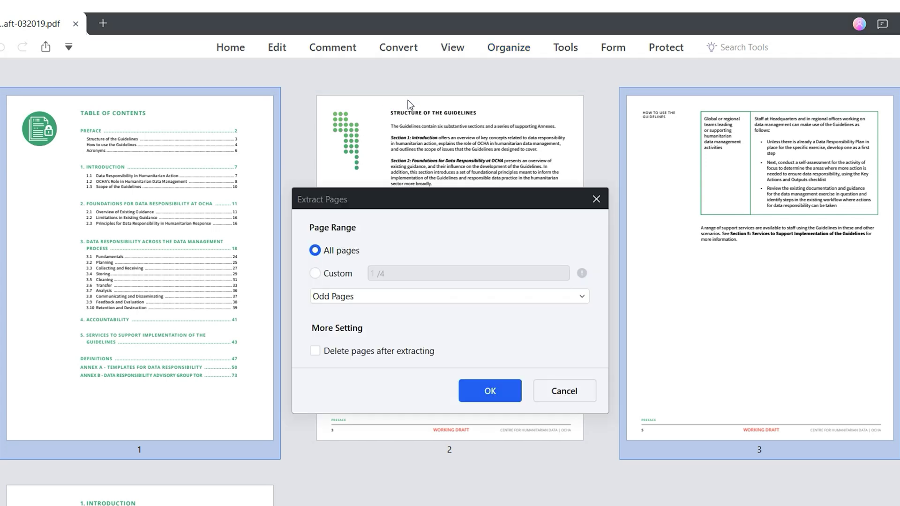
left_click(315, 273)
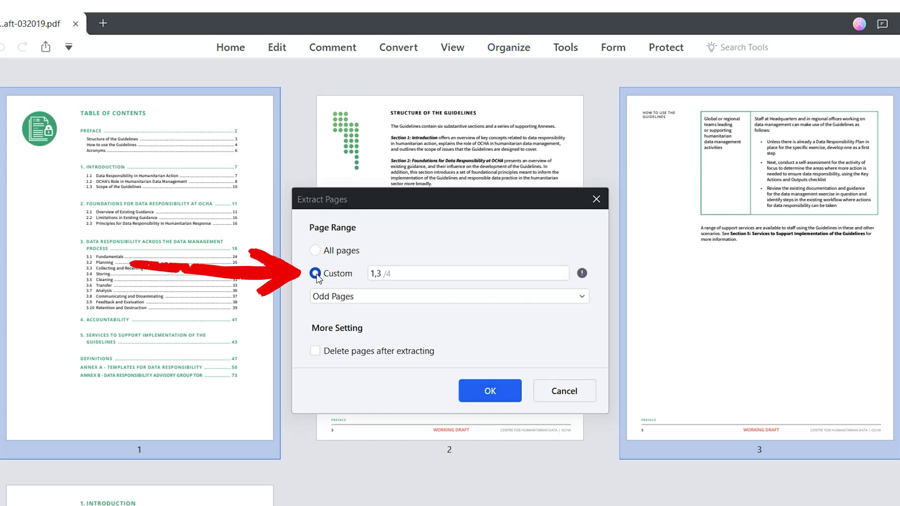
left_click(393, 298)
left_click(545, 315)
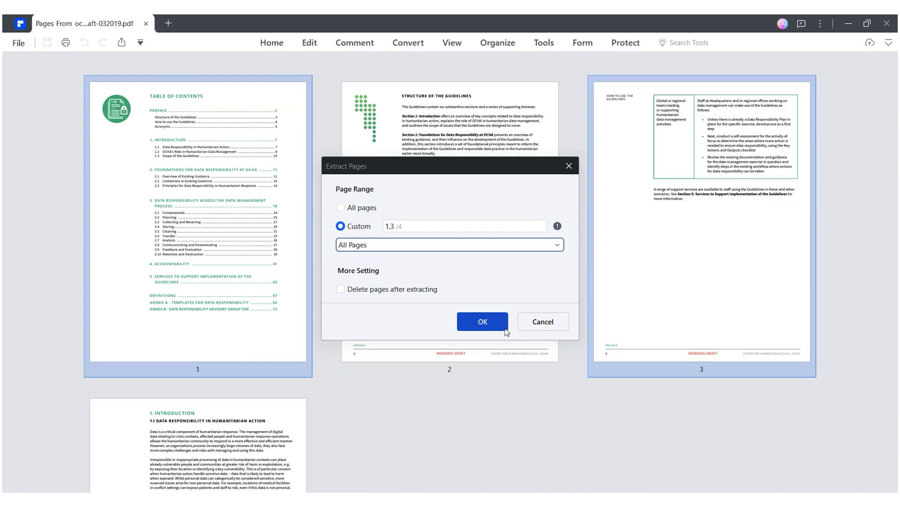
left_click(499, 331)
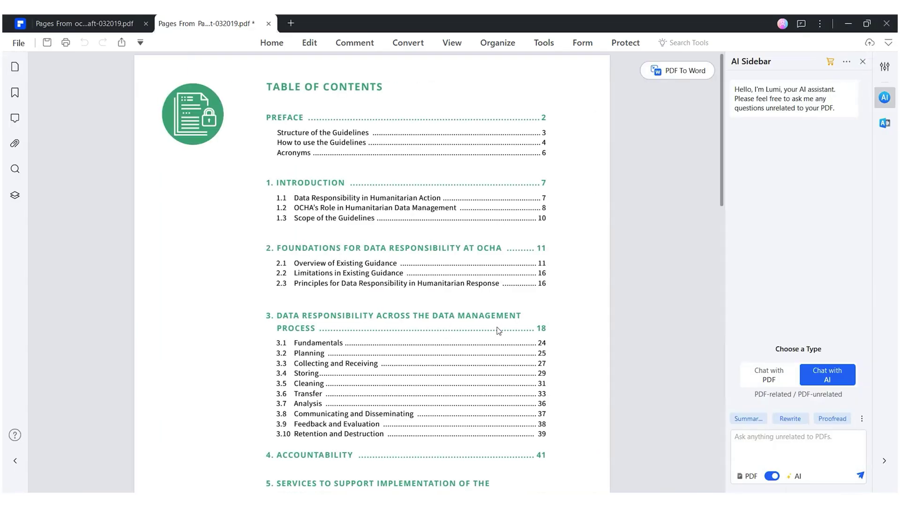
Step: Close the AI Sidebar and use the File menu to open inform-report-2023.pdf
left_click(862, 62)
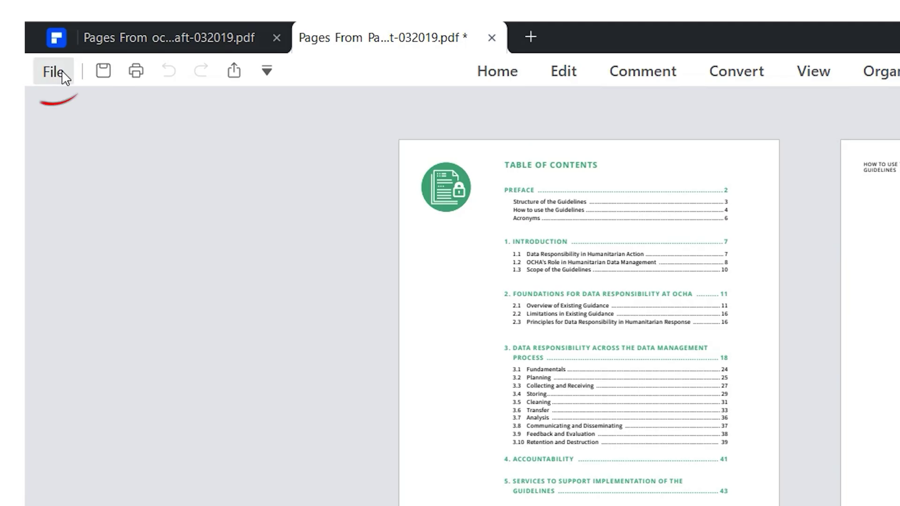
left_click(53, 72)
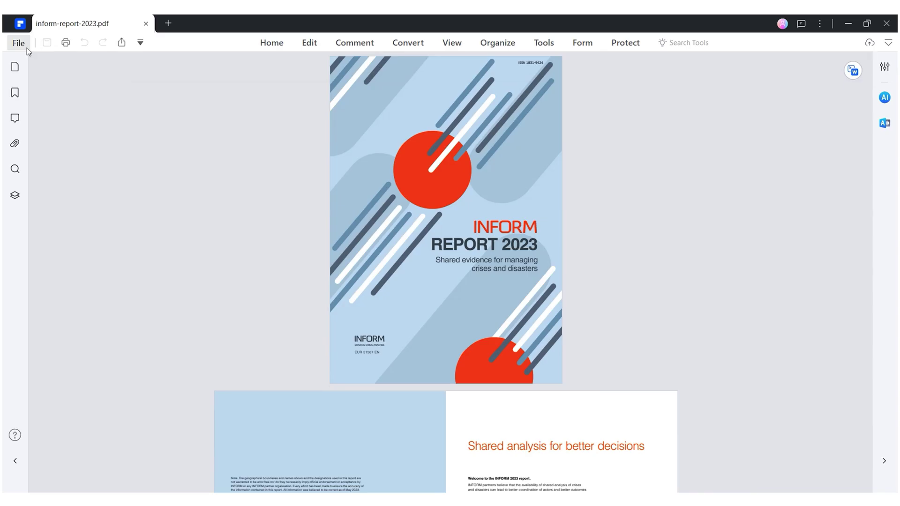
left_click(27, 48)
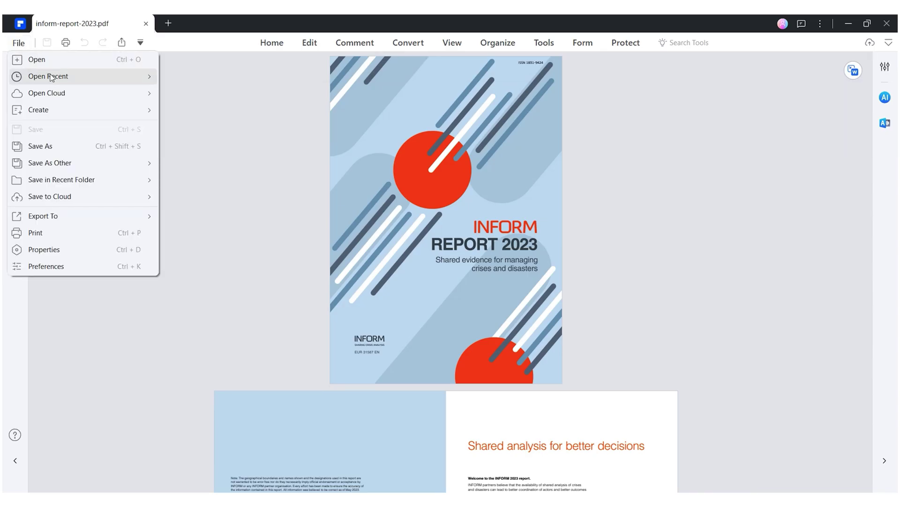
left_click(92, 252)
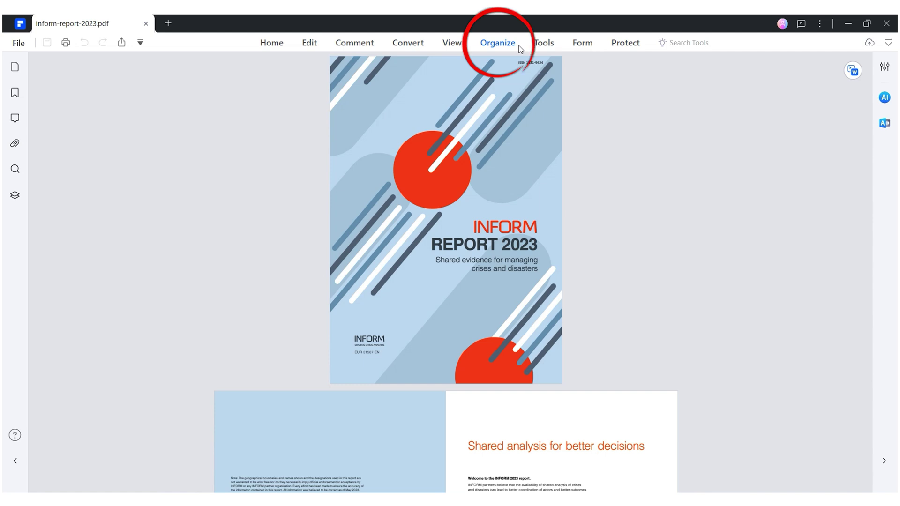
Step: Split the report by file size at 20 MB into the Split folder, then view the output folder
left_click(519, 45)
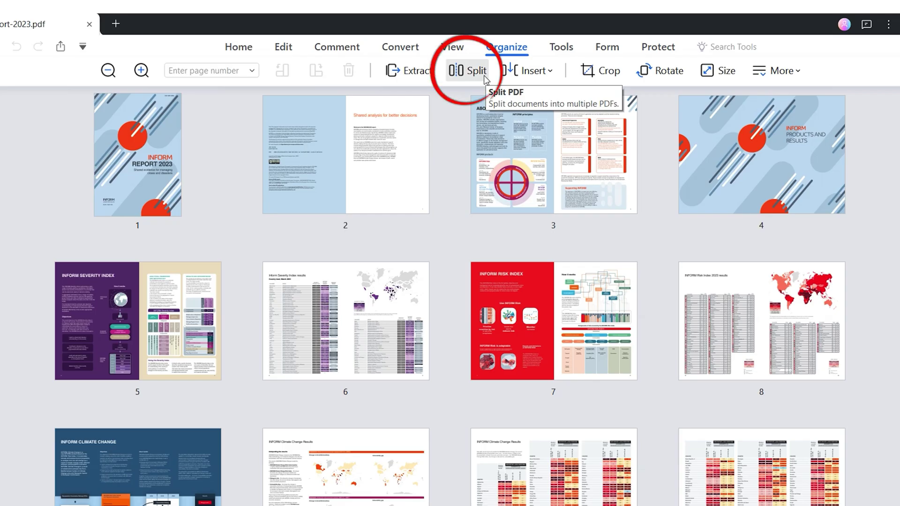
left_click(484, 78)
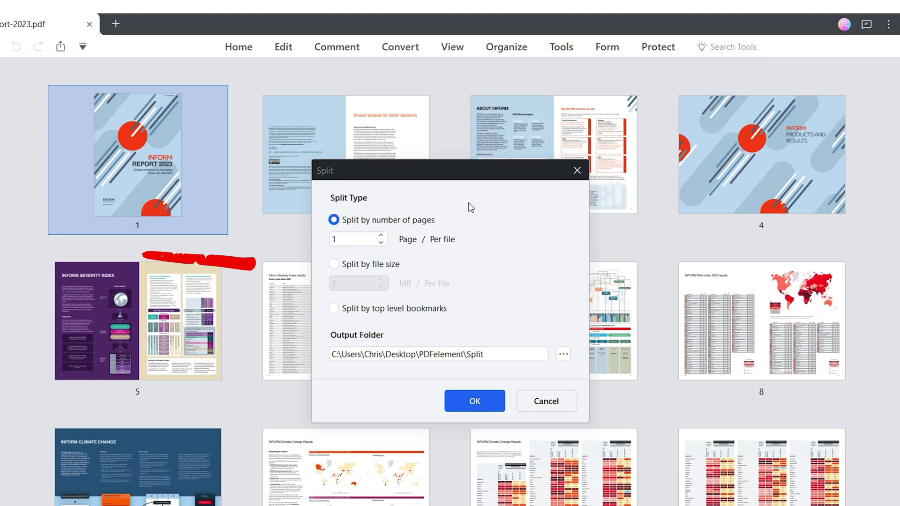
left_click(333, 265)
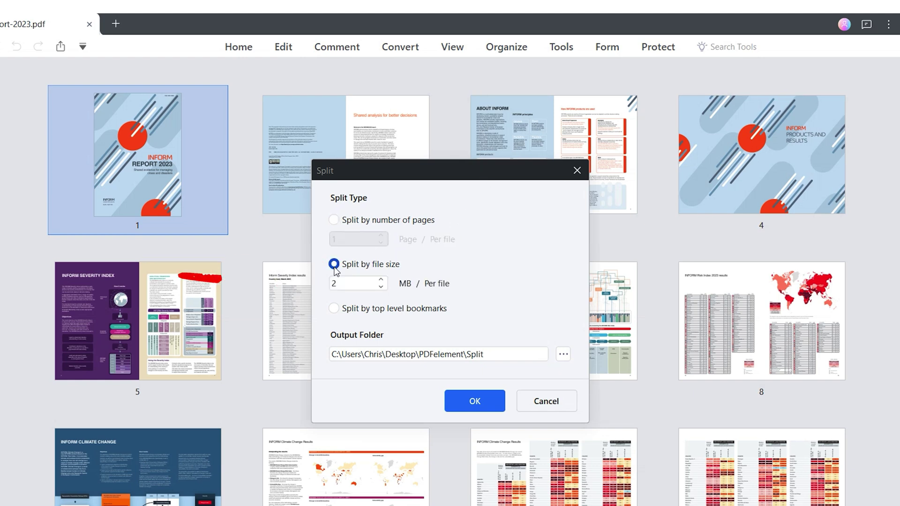
left_click(346, 285)
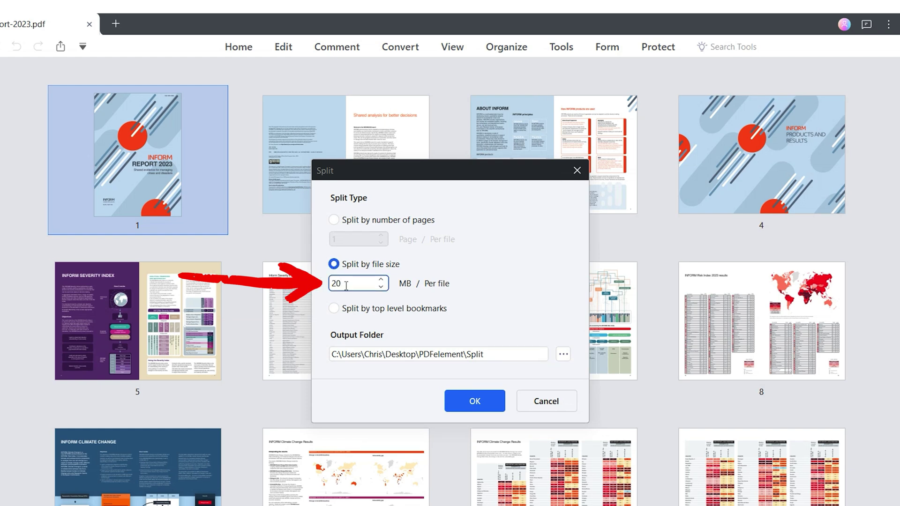
left_click(564, 355)
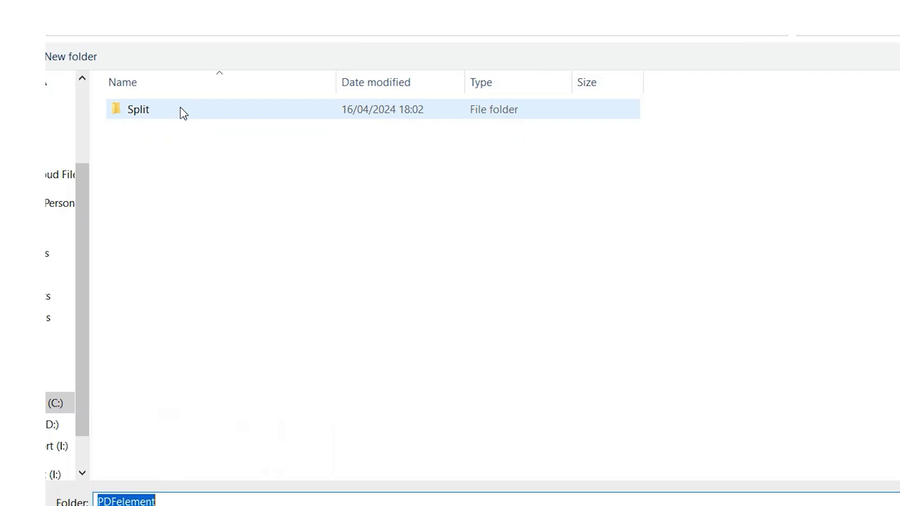
double_click(180, 109)
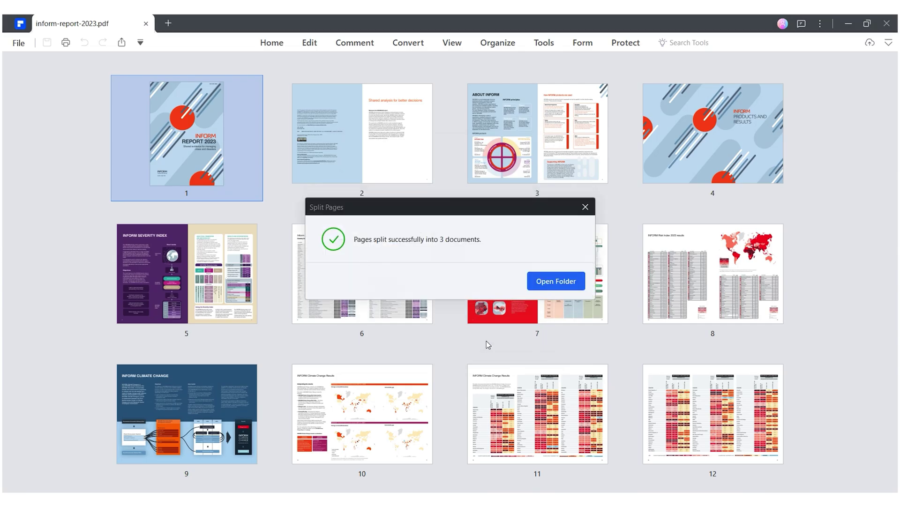
left_click(583, 288)
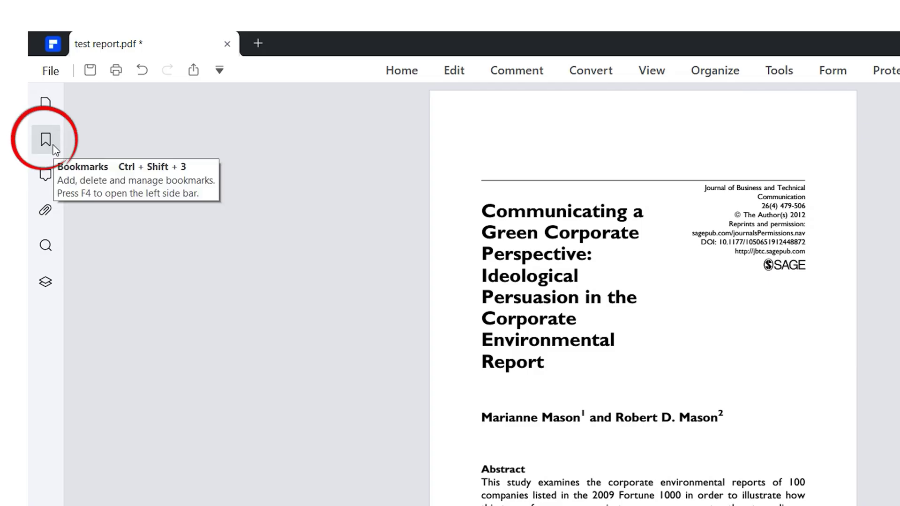
Step: Add a bookmark named 'References' on the reference list page via the Bookmarks panel
left_click(46, 140)
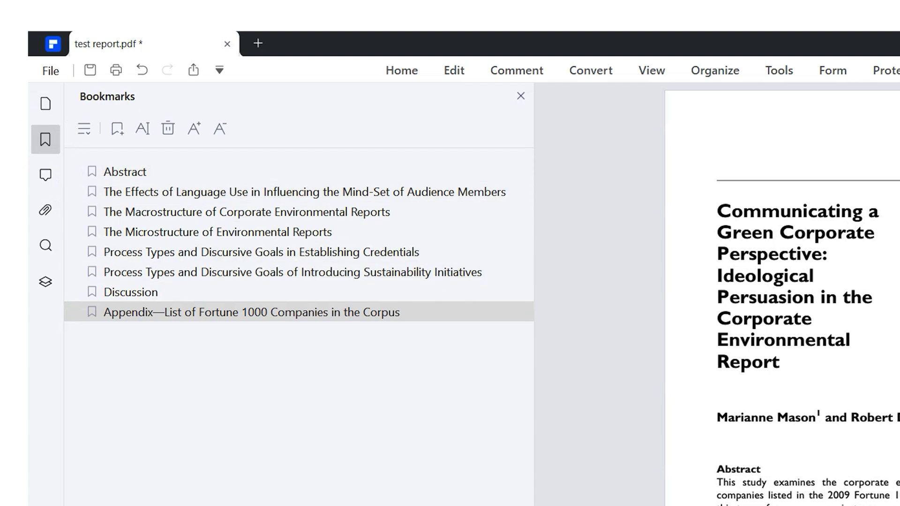
scroll(797, 301, "down", 10)
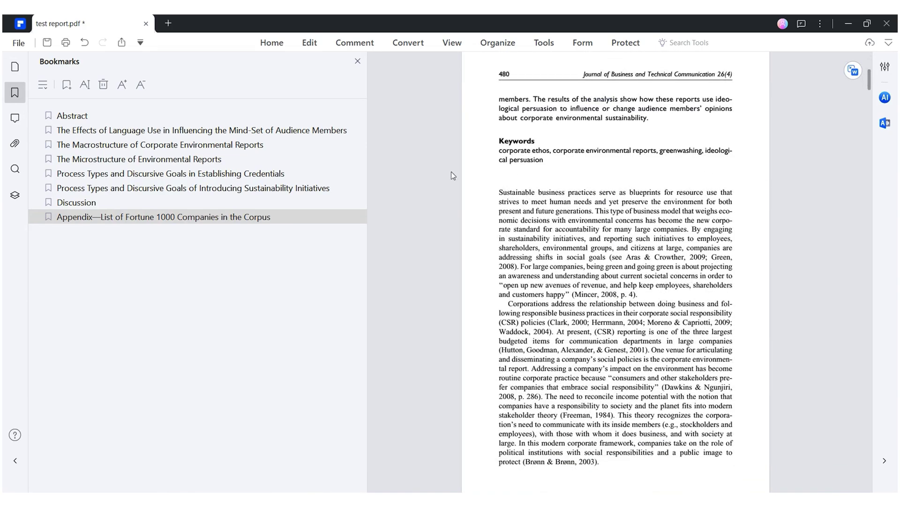
left_click(191, 162)
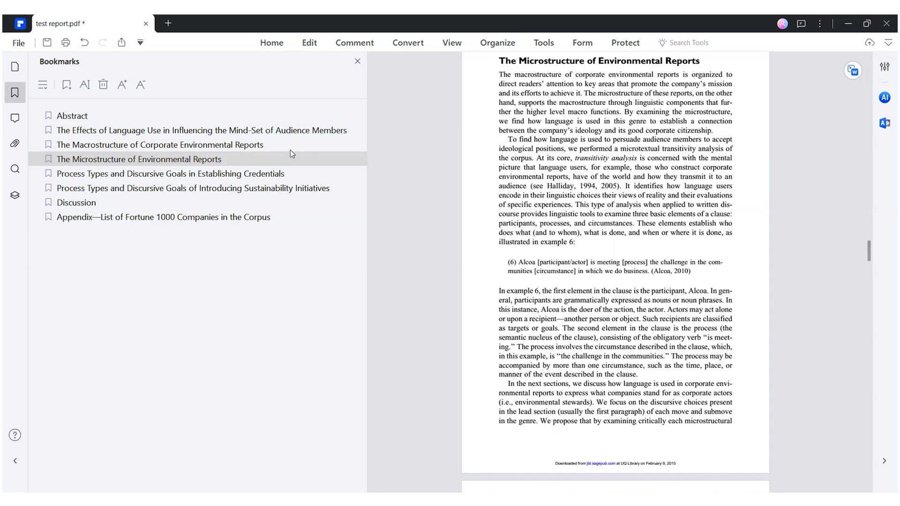
left_click_drag(869, 250, 868, 433)
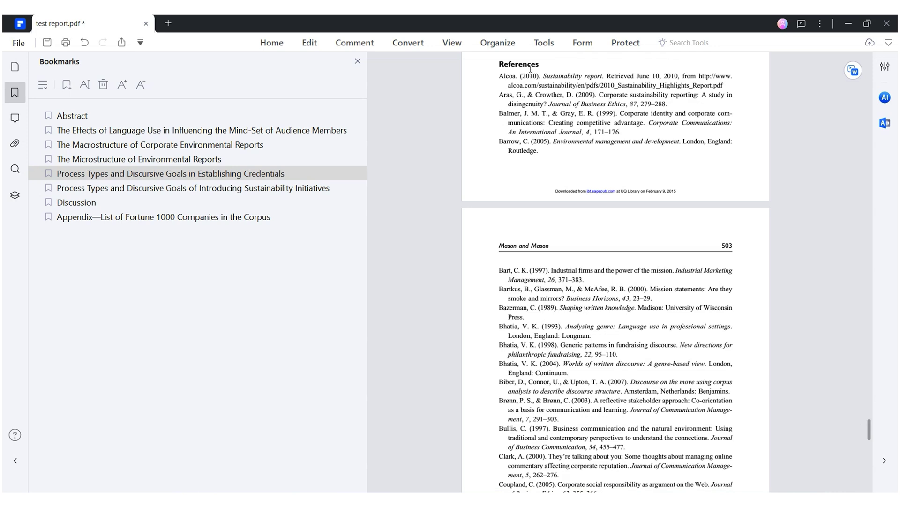
left_click(67, 86)
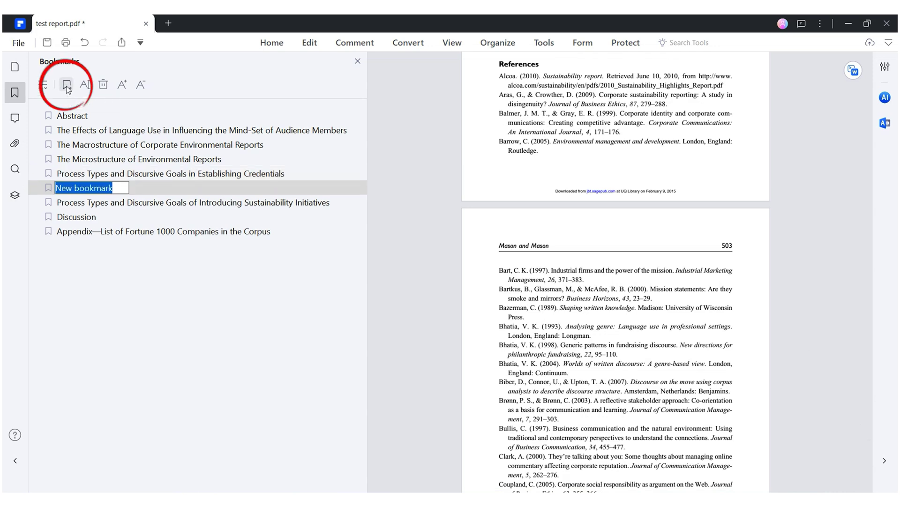
type("Refere")
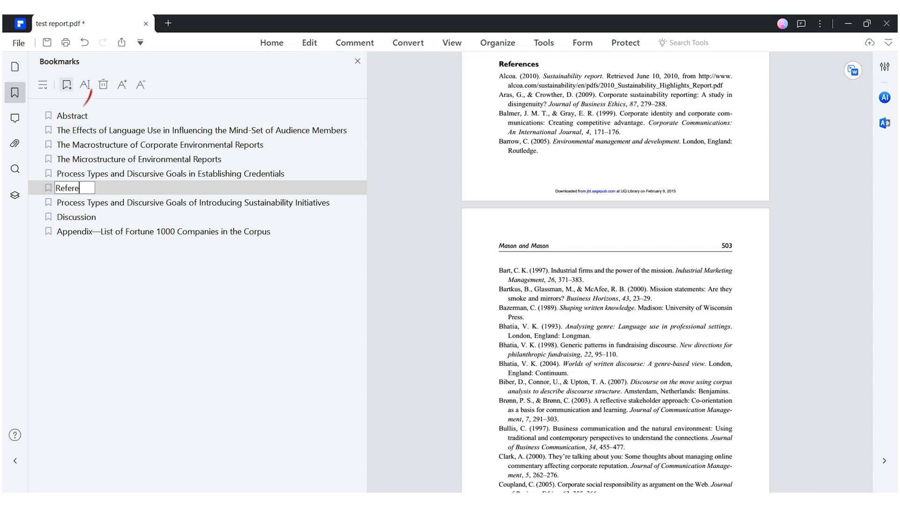
type("nces")
key("Return")
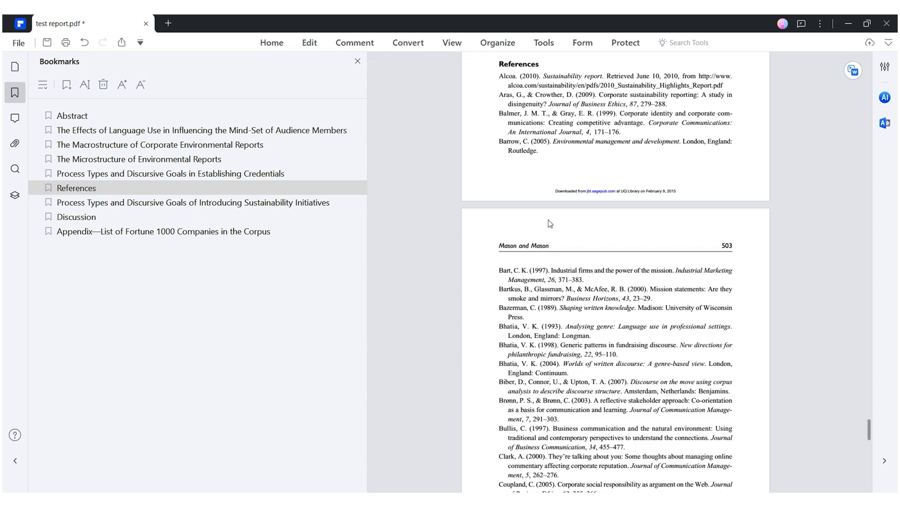
Step: Test the bookmarks, confirming References jumps to the reference list
left_click(141, 145)
scroll(466, 157, "up", 10)
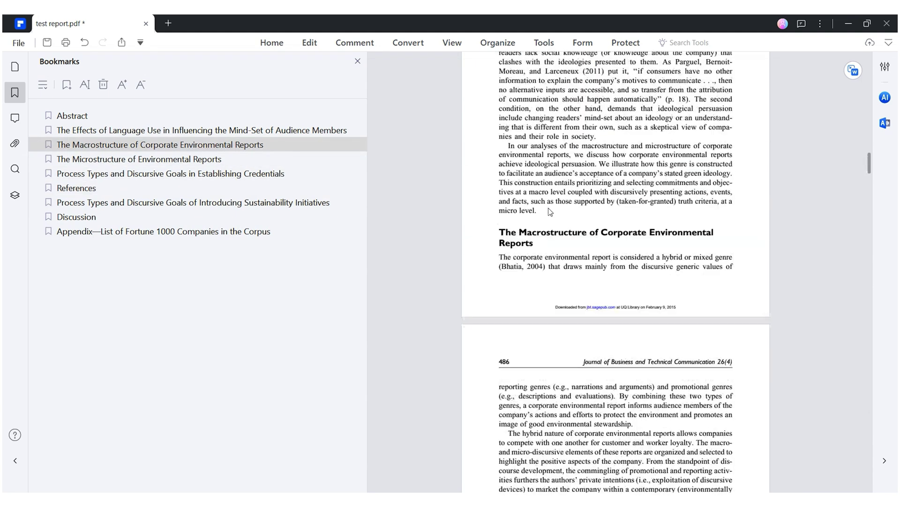
left_click(86, 189)
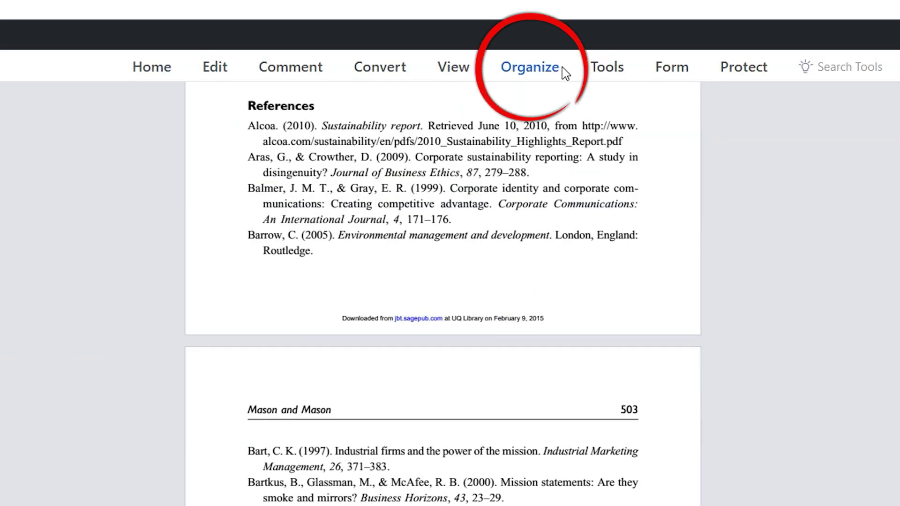
Step: Split test report.pdf by top-level bookmarks, keeping the Split folder as output
left_click(562, 67)
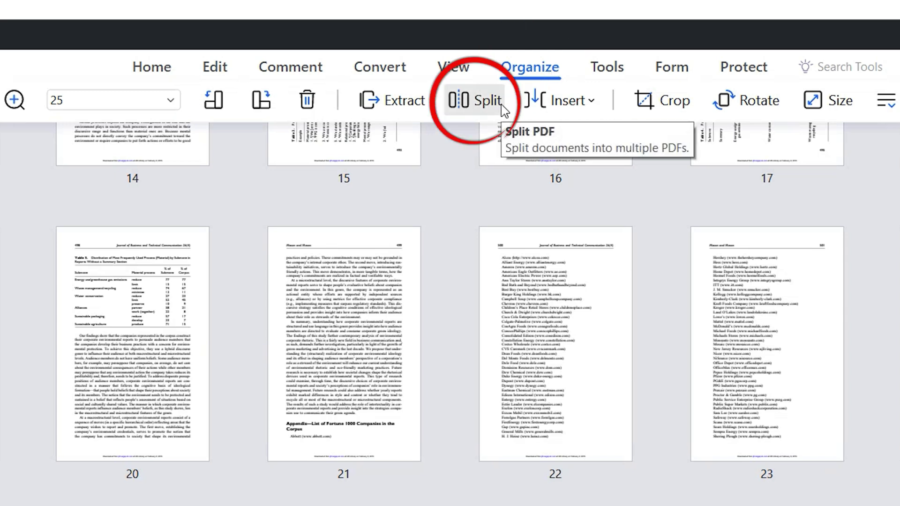
left_click(487, 100)
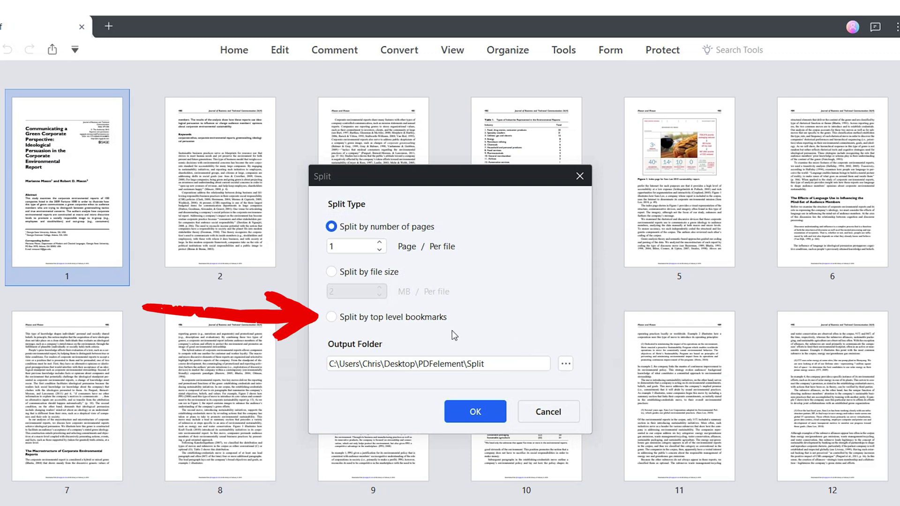
left_click(332, 317)
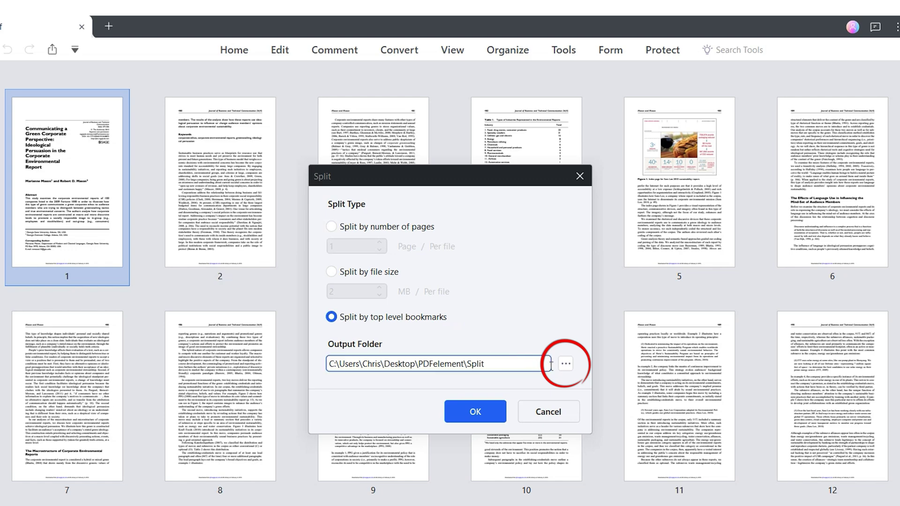
left_click(566, 363)
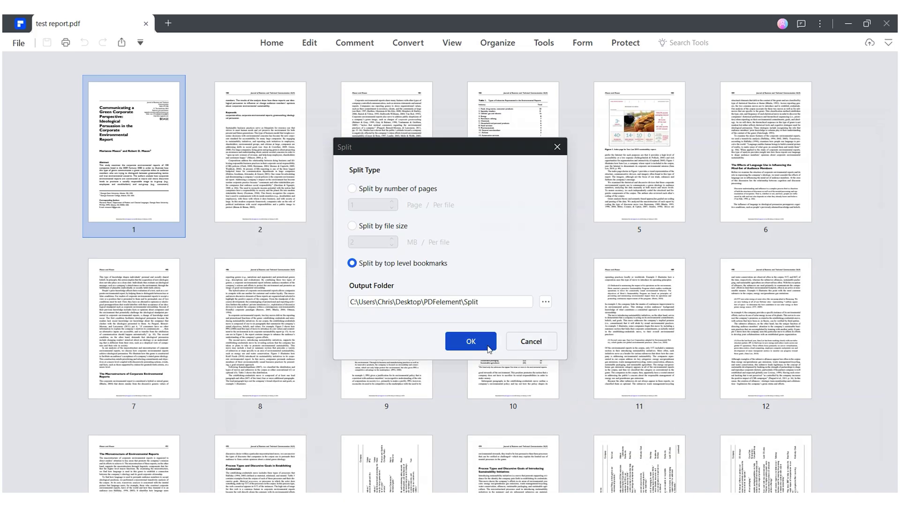
left_click(482, 345)
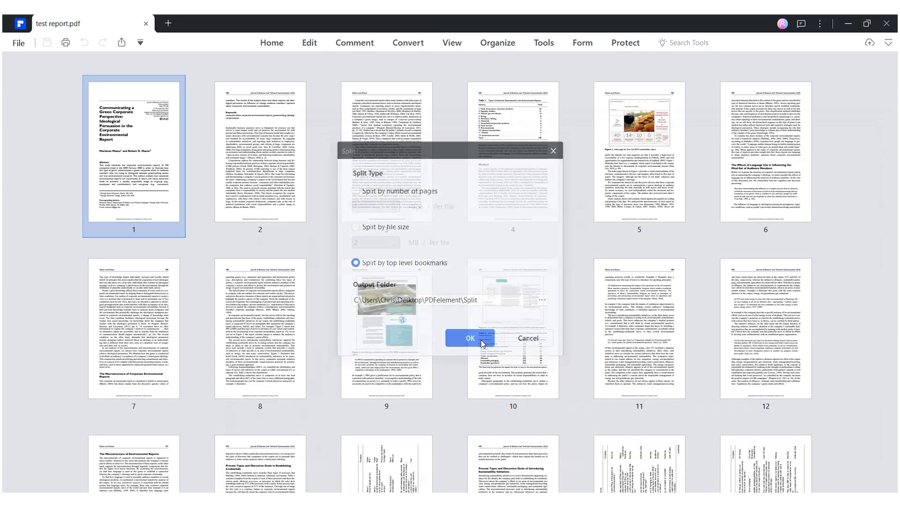